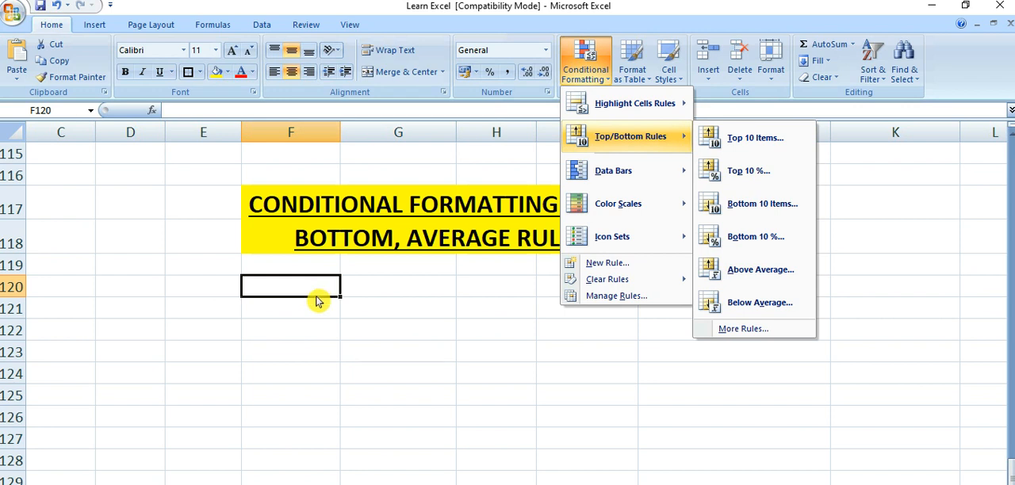
- Enter the formula =RANDBETWEEN(15,96) in cell F120
{"action": "left_click", "coordinate": [317, 315]}
{"action": "left_click", "coordinate": [317, 315]}
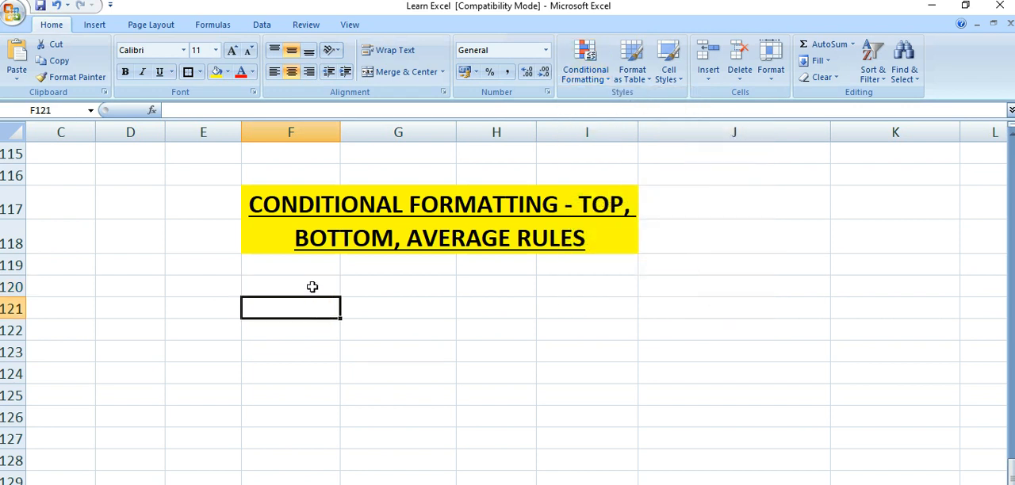
{"action": "left_click", "coordinate": [313, 287]}
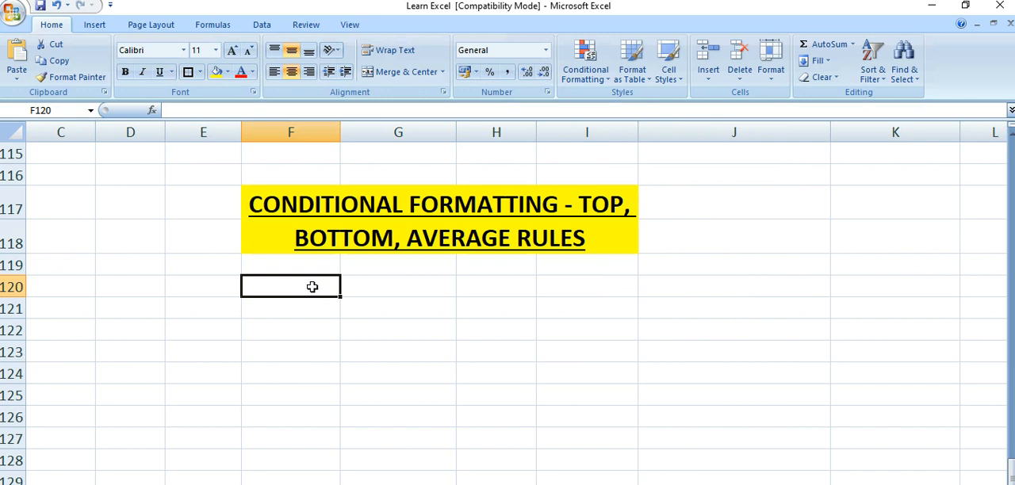
{"action": "type", "text": "="}
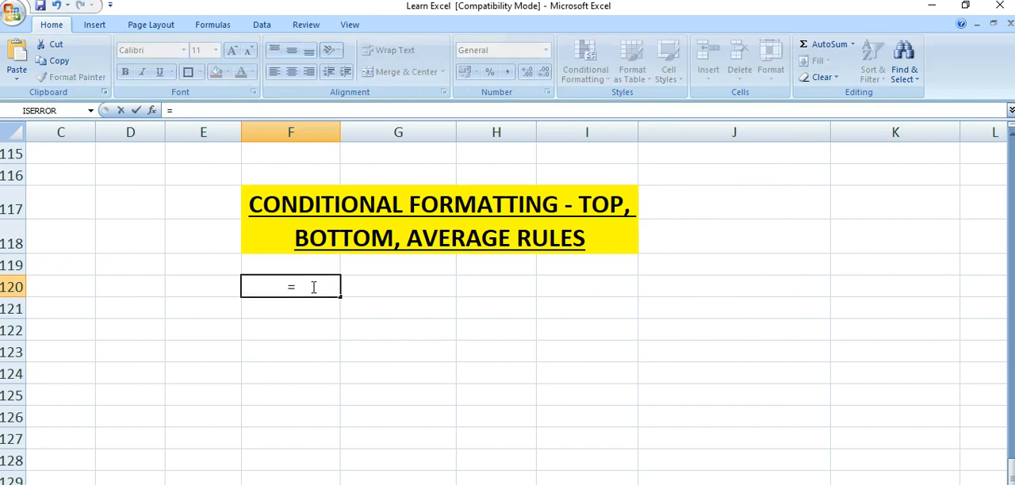
{"action": "type", "text": "RAN"}
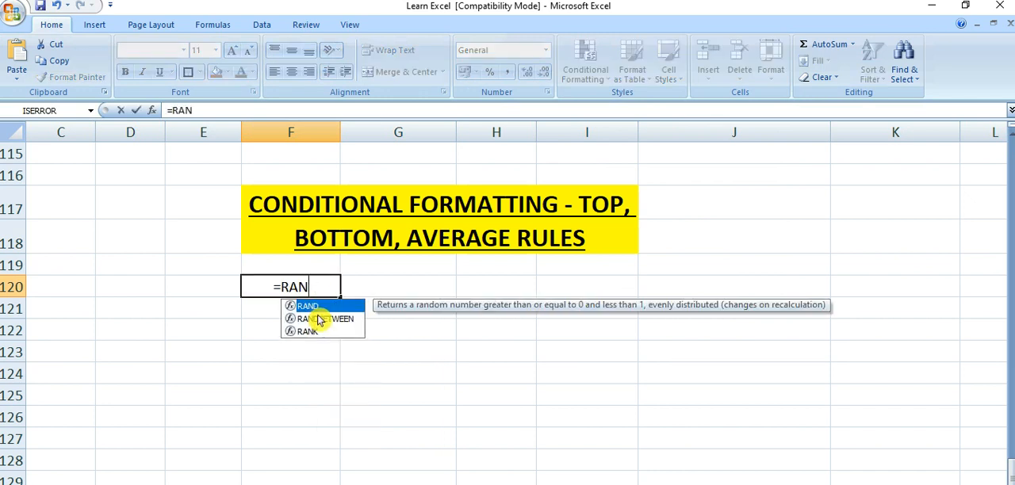
{"action": "left_click", "coordinate": [318, 318]}
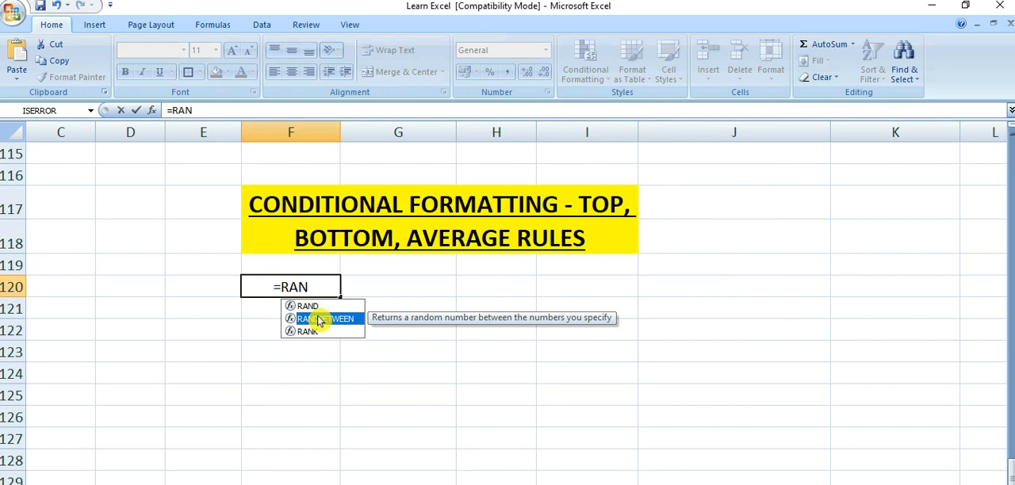
{"action": "double_click", "coordinate": [317, 319]}
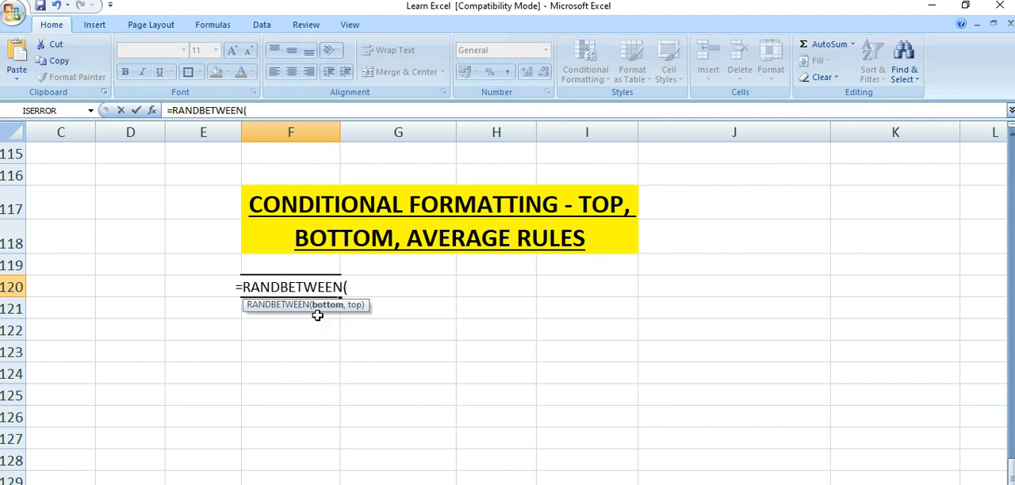
{"action": "type", "text": "15"}
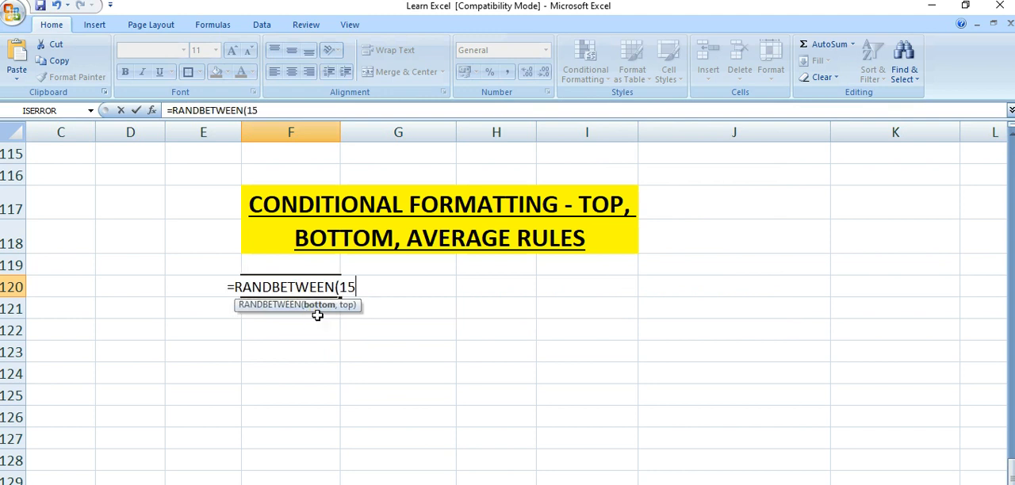
{"action": "type", "text": ","}
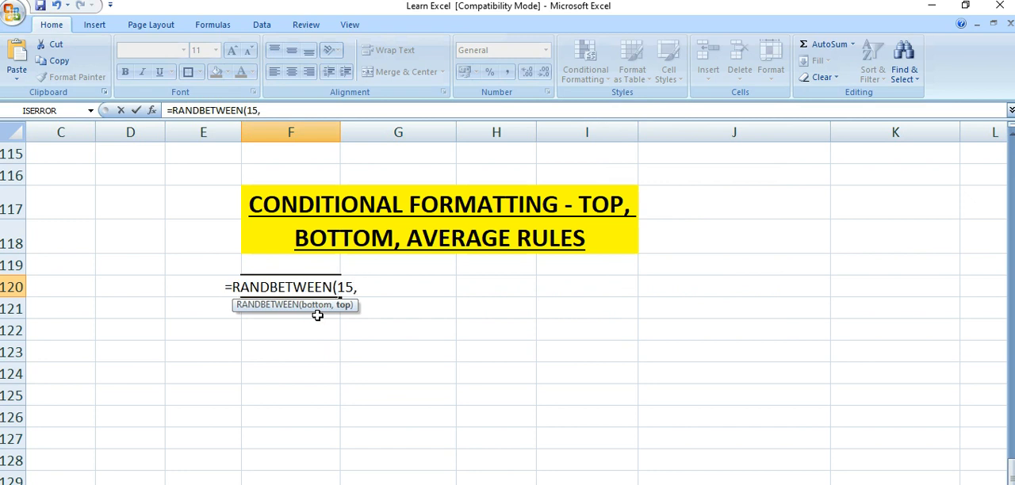
{"action": "type", "text": "96"}
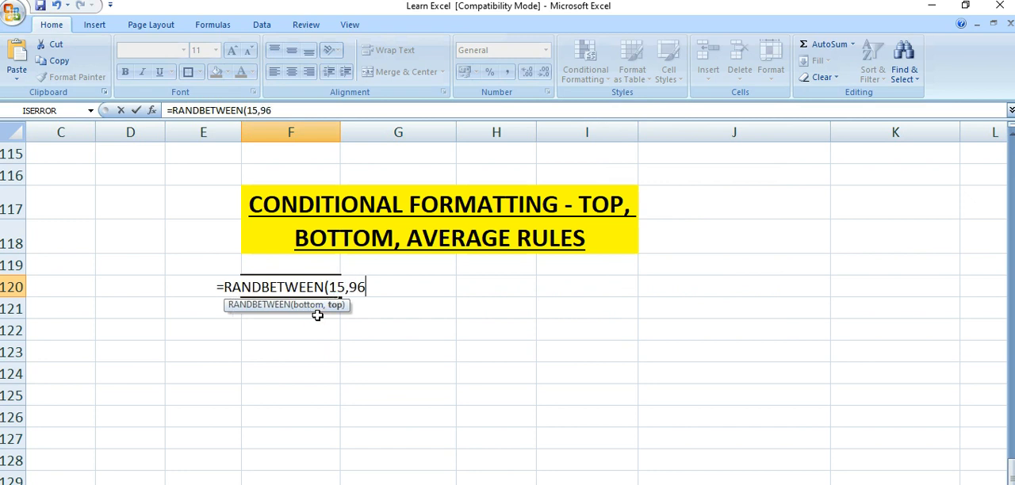
{"action": "type", "text": ")"}
{"action": "key", "text": "Return"}
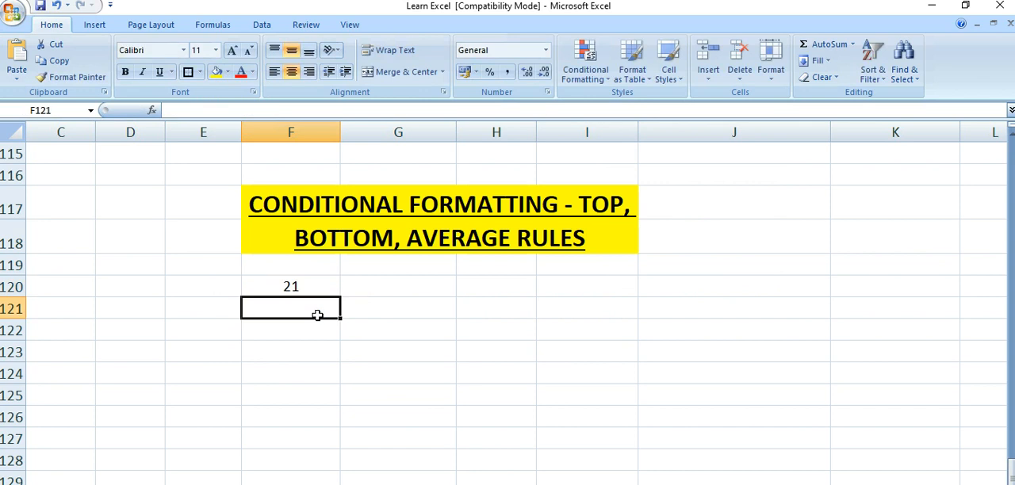
- Fill the formula from F120 across the range F120:I127 and apply all borders to it
{"action": "left_click", "coordinate": [314, 286]}
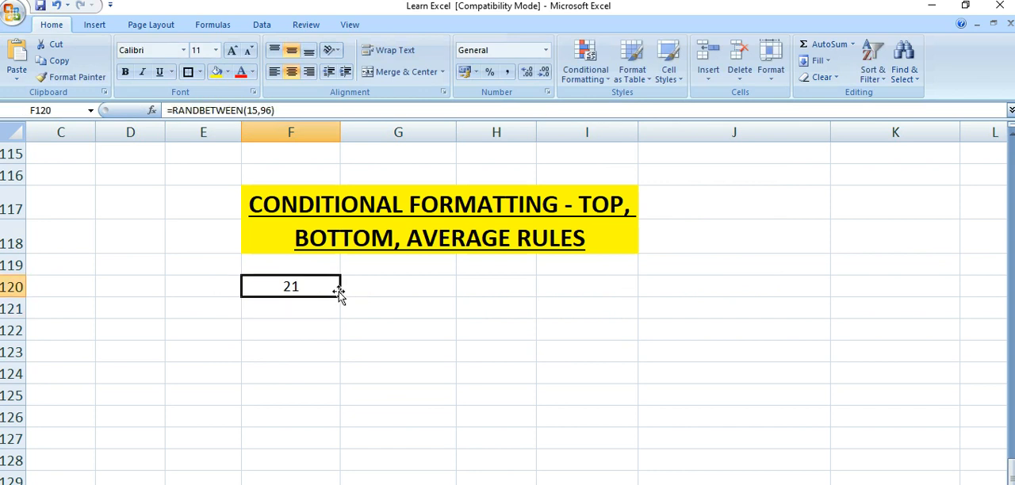
{"action": "left_click_drag", "start_coordinate": [339, 296], "coordinate": [639, 449]}
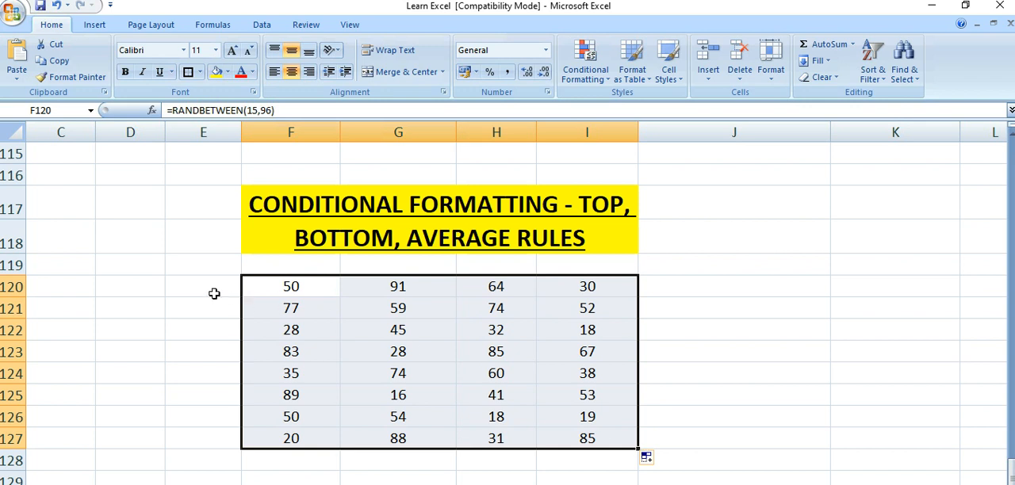
{"action": "left_click", "coordinate": [201, 75]}
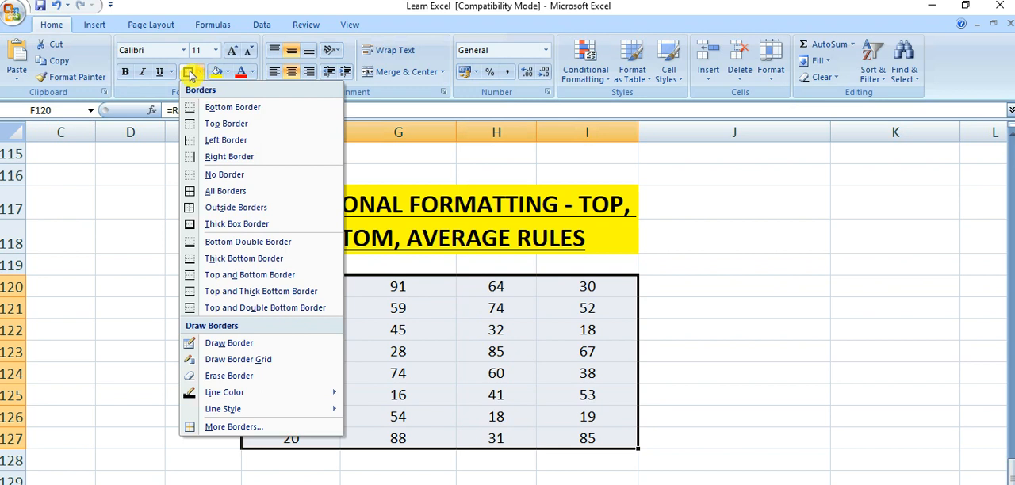
{"action": "left_click", "coordinate": [191, 76]}
{"action": "left_click", "coordinate": [200, 72]}
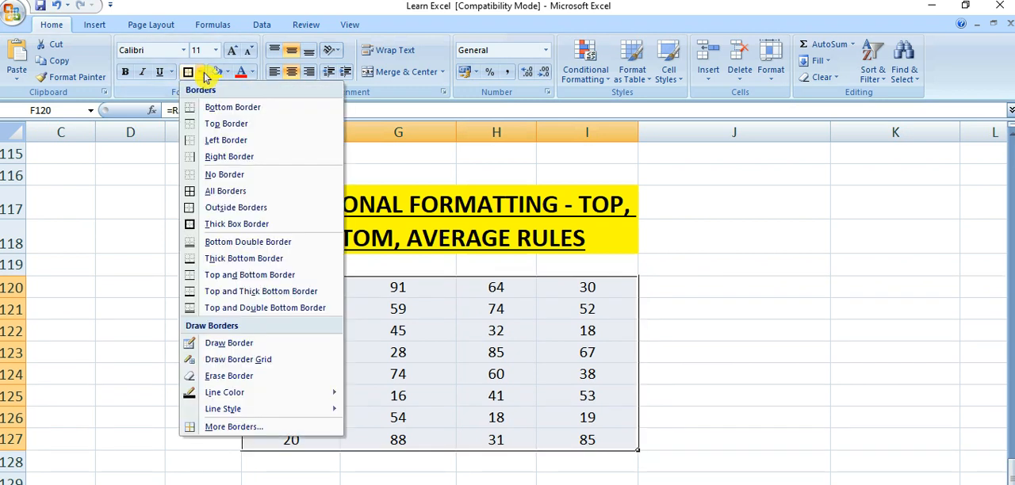
{"action": "left_click", "coordinate": [221, 192]}
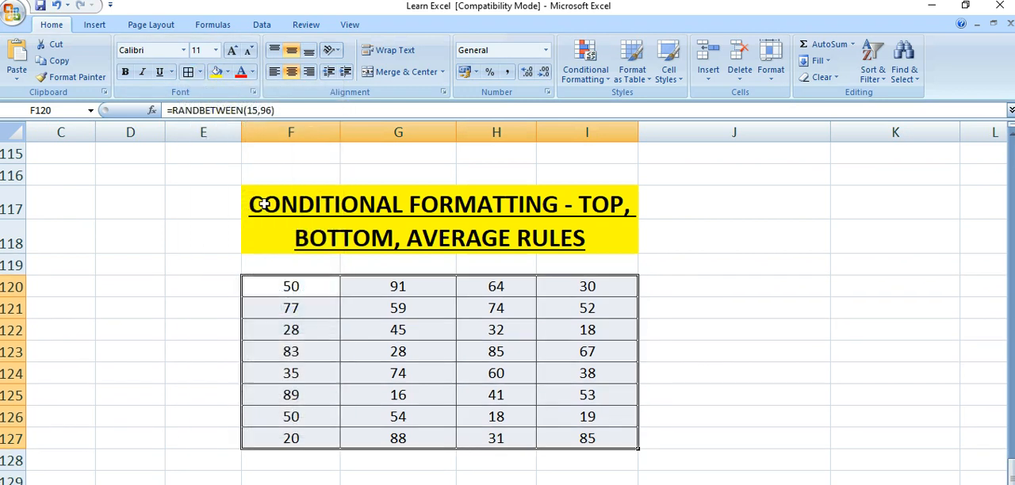
{"action": "left_click", "coordinate": [161, 320]}
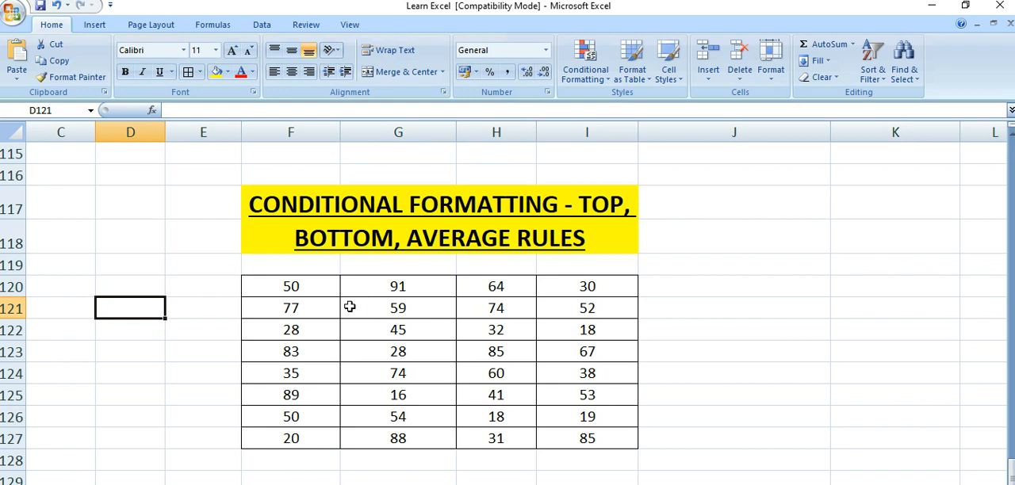
- Highlight the top 10 items in F120:I127 with Green Fill with Dark Green Text using conditional formatting
{"action": "left_click", "coordinate": [319, 289]}
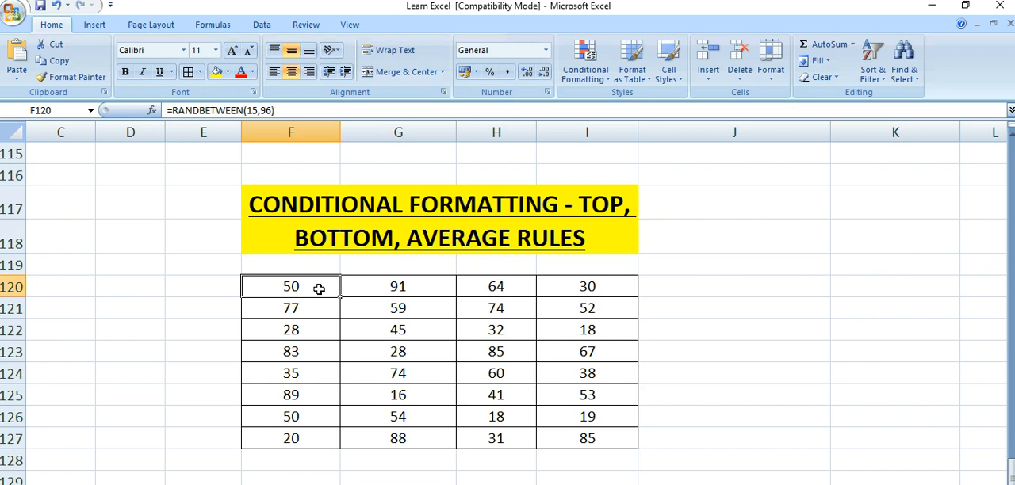
{"action": "left_click_drag", "start_coordinate": [319, 289], "coordinate": [581, 437]}
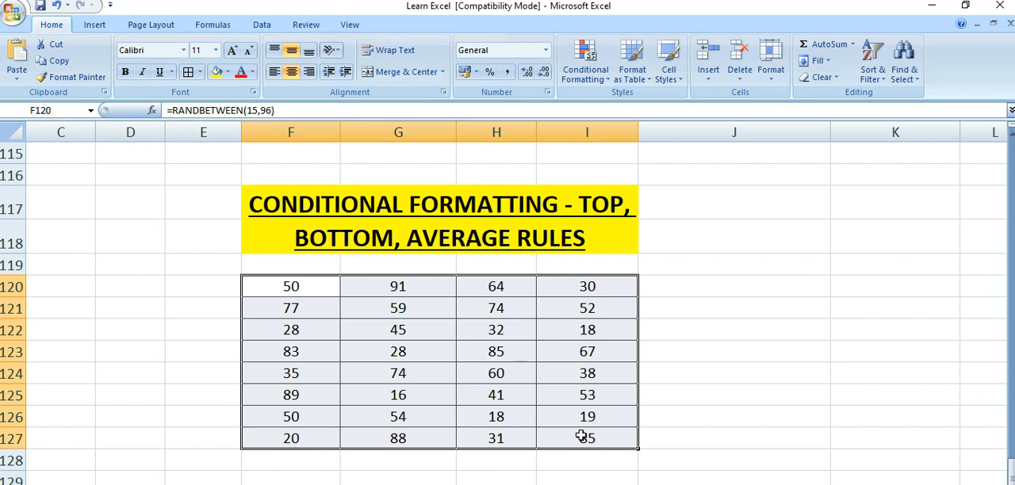
{"action": "left_click", "coordinate": [603, 83]}
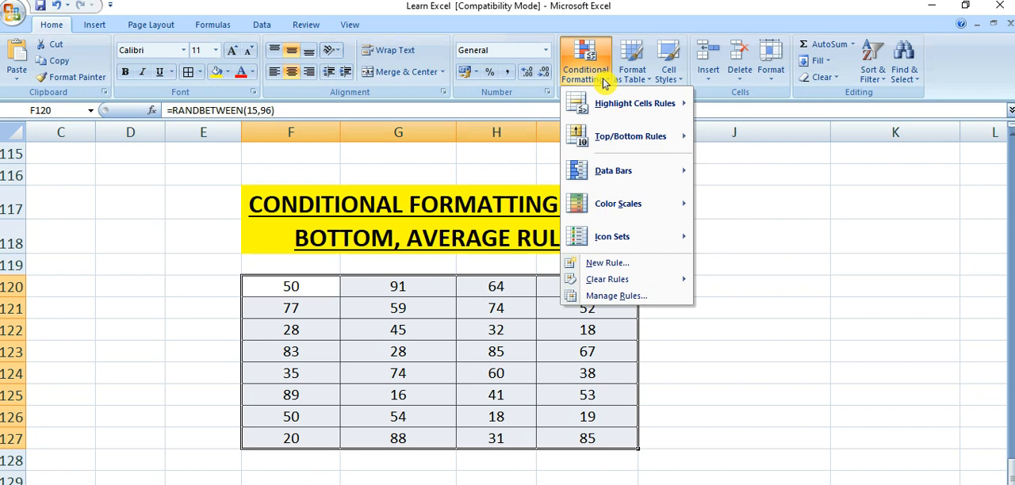
{"action": "mouse_move", "coordinate": [622, 141]}
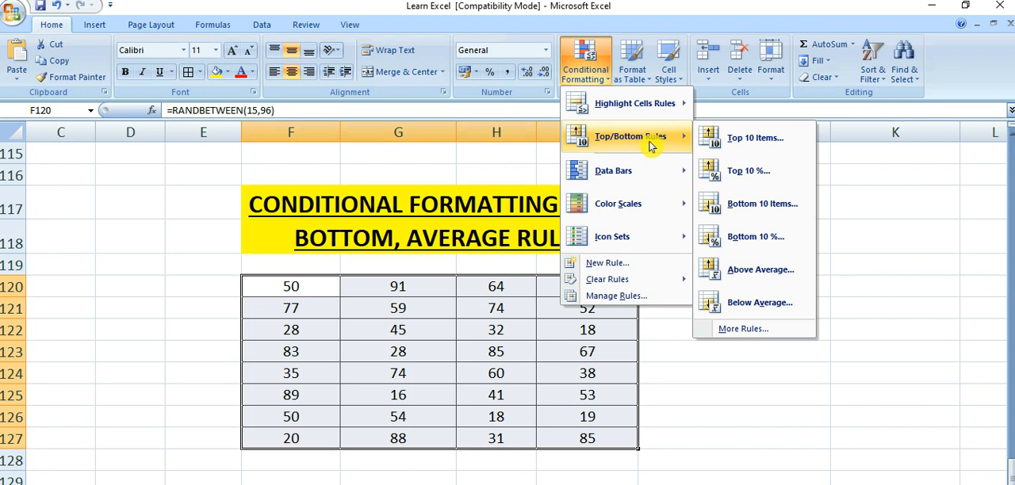
{"action": "left_click", "coordinate": [748, 141]}
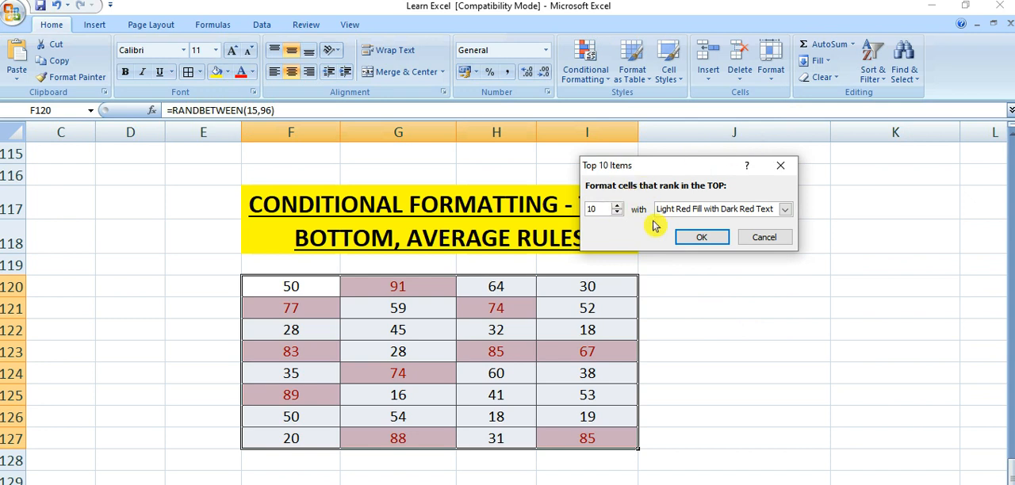
{"action": "left_click", "coordinate": [786, 210]}
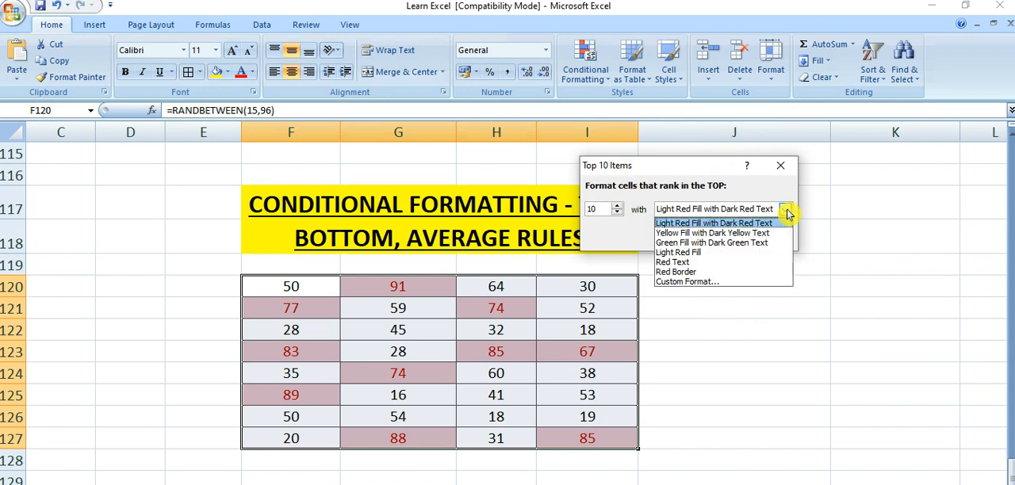
{"action": "left_click", "coordinate": [733, 243]}
{"action": "left_click", "coordinate": [706, 239]}
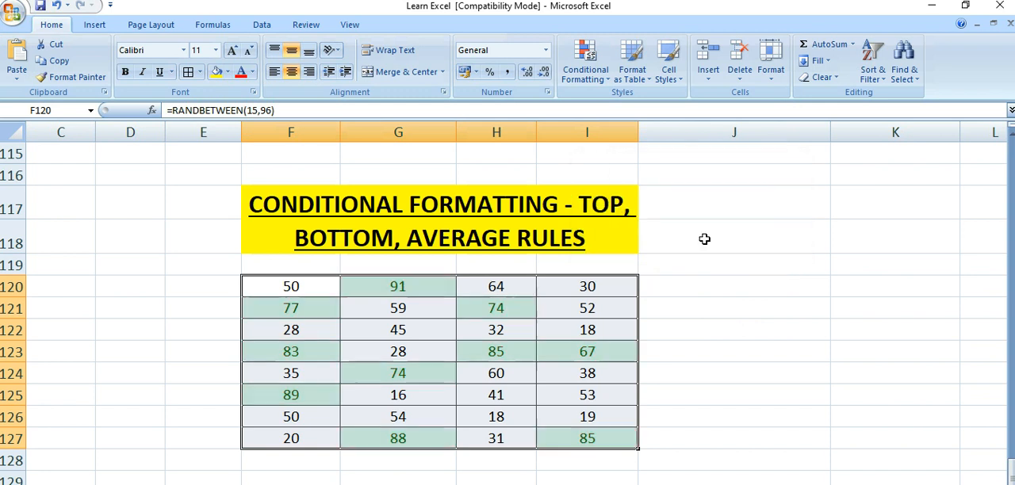
{"action": "left_click", "coordinate": [188, 349]}
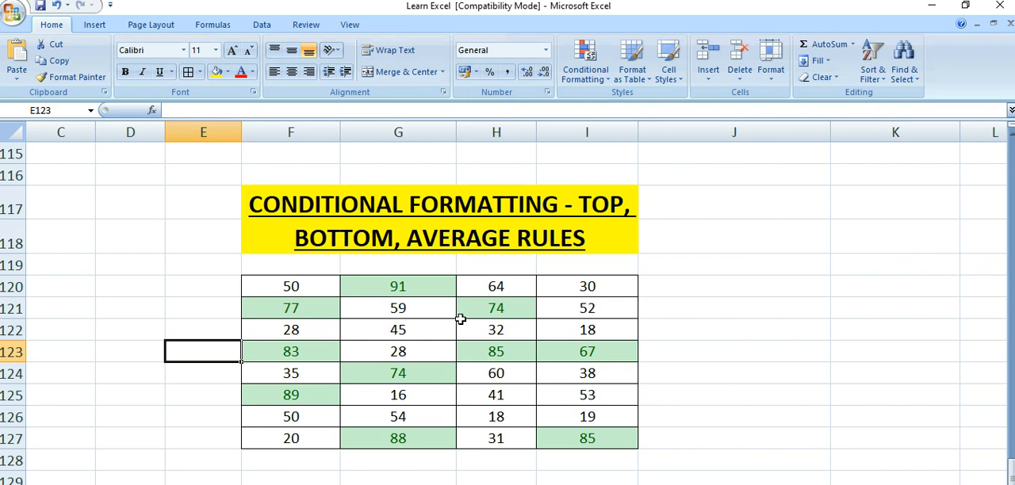
{"action": "left_click", "coordinate": [419, 290]}
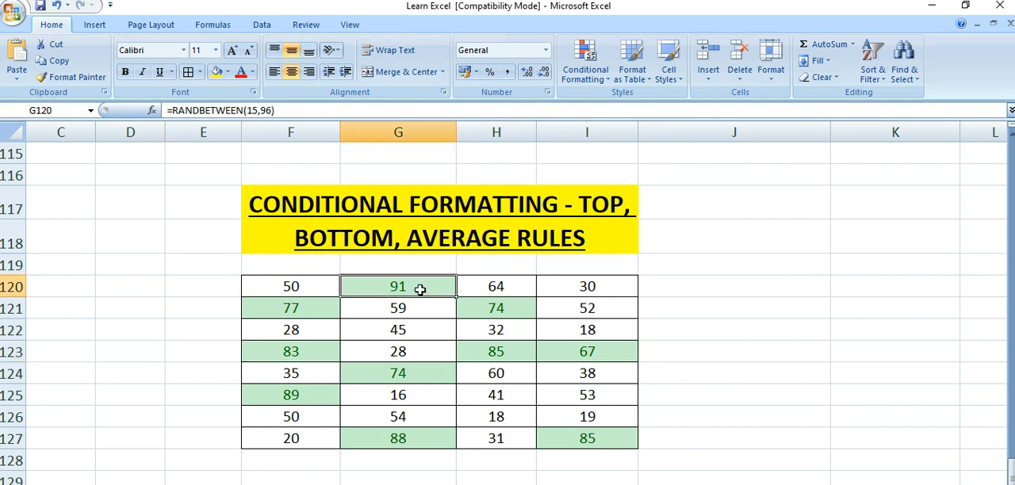
{"action": "left_click", "coordinate": [500, 311]}
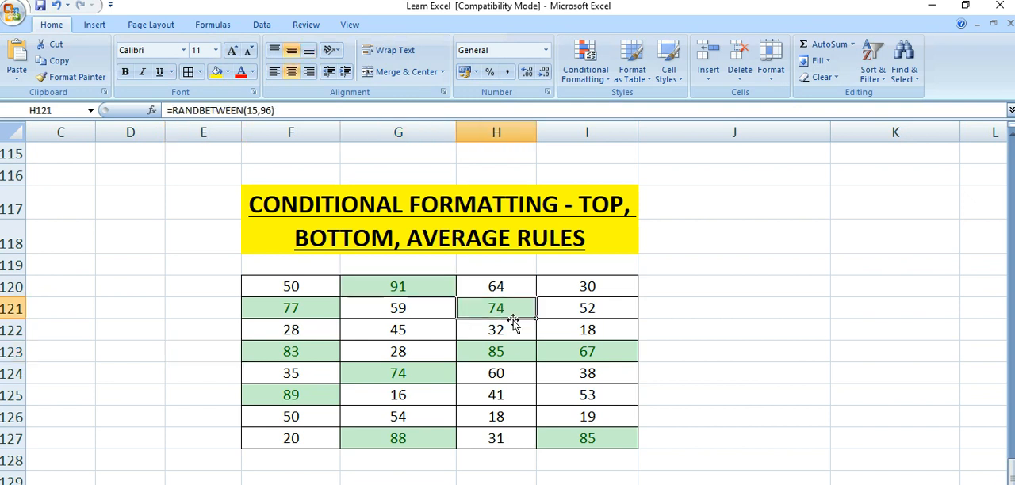
{"action": "left_click", "coordinate": [416, 442]}
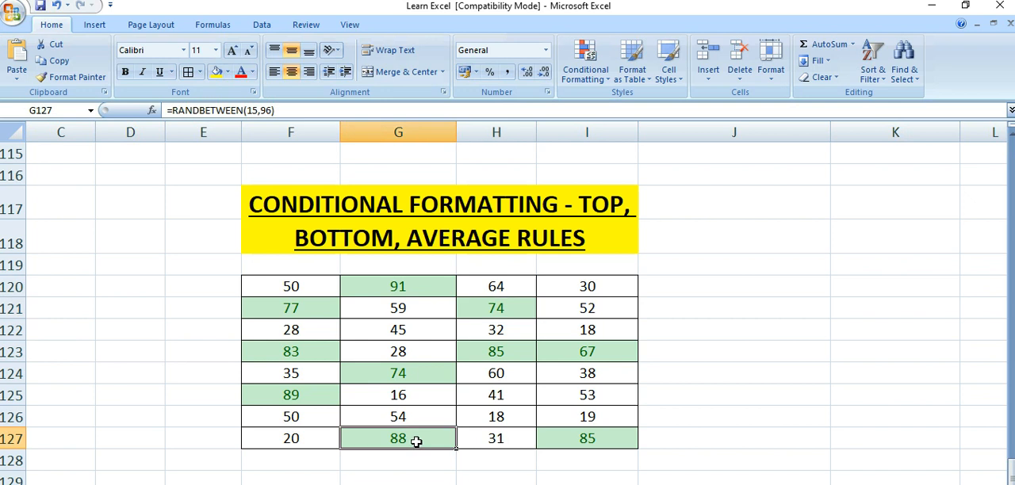
- Clear the conditional formatting rules from the cells F120:I127
{"action": "left_click_drag", "start_coordinate": [317, 290], "coordinate": [582, 438]}
{"action": "left_click", "coordinate": [587, 70]}
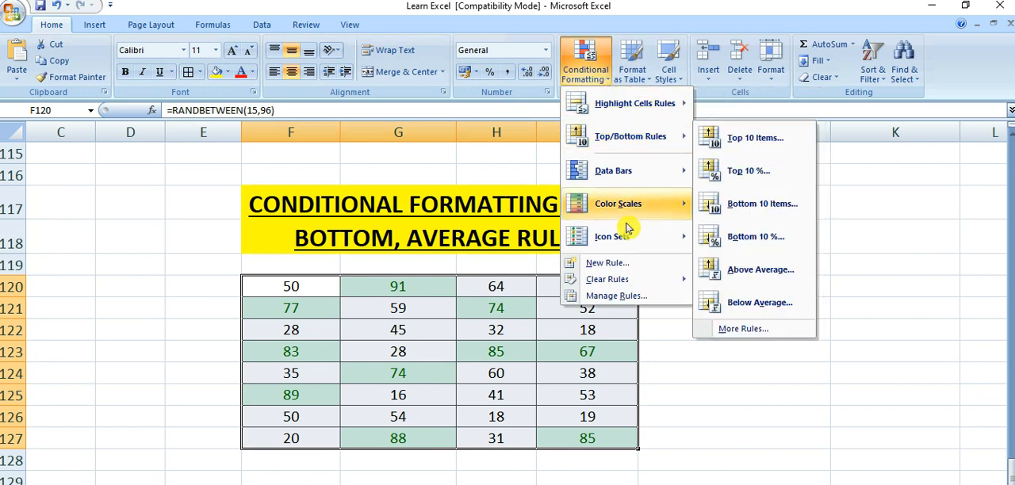
{"action": "mouse_move", "coordinate": [611, 282]}
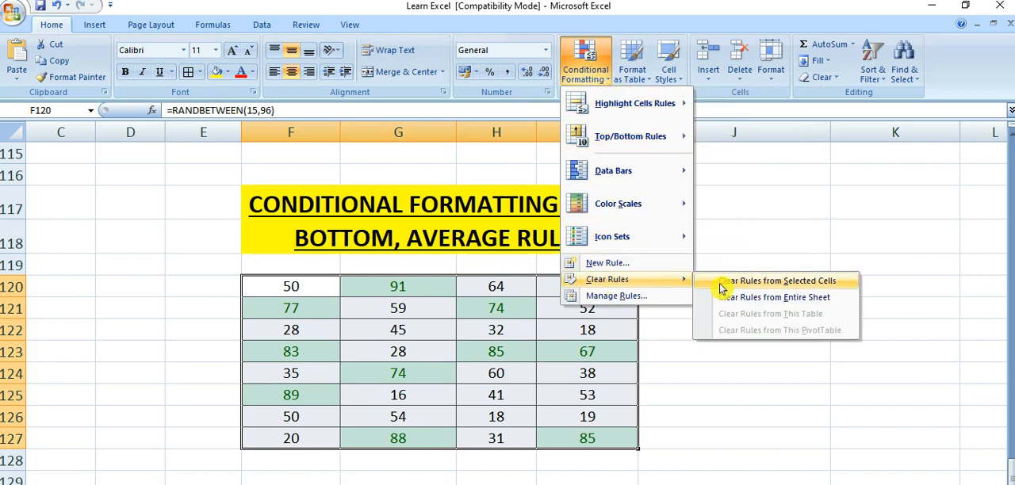
{"action": "left_click", "coordinate": [756, 284]}
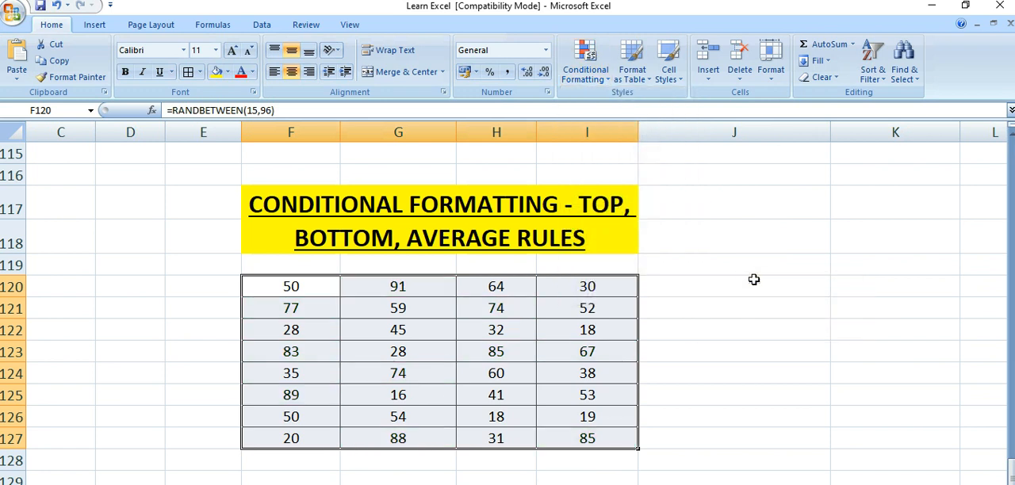
- Highlight the bottom 10 items in F120:I127 with Light Red Fill with Dark Red Text using conditional formatting
{"action": "left_click", "coordinate": [586, 79]}
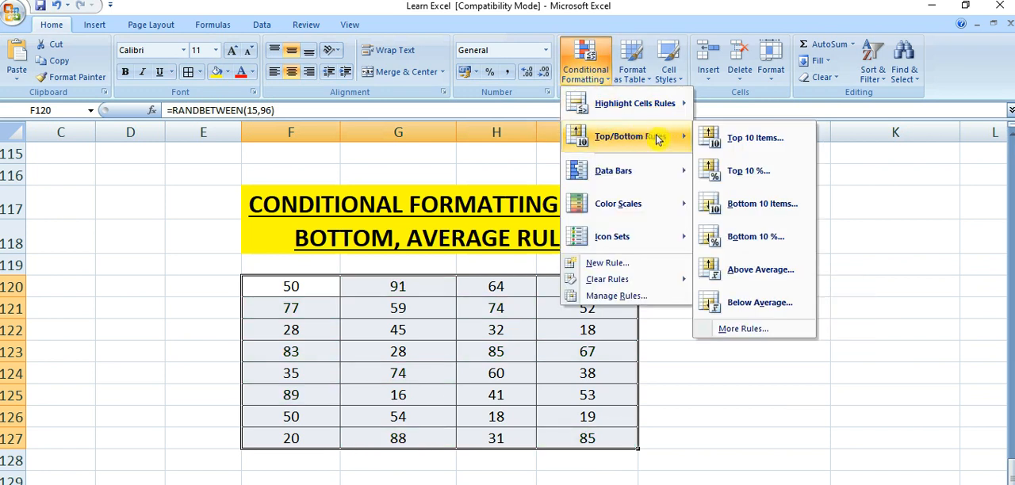
{"action": "left_click", "coordinate": [763, 205]}
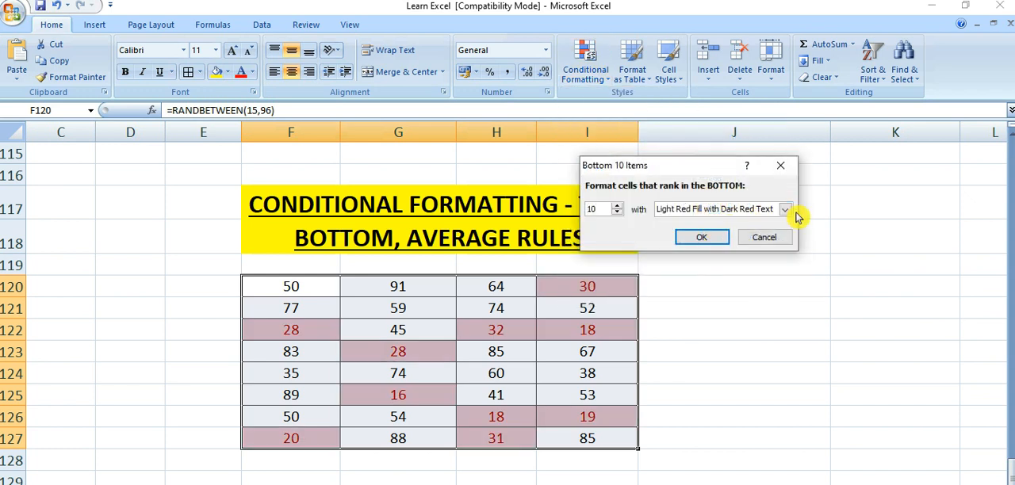
{"action": "left_click", "coordinate": [720, 235]}
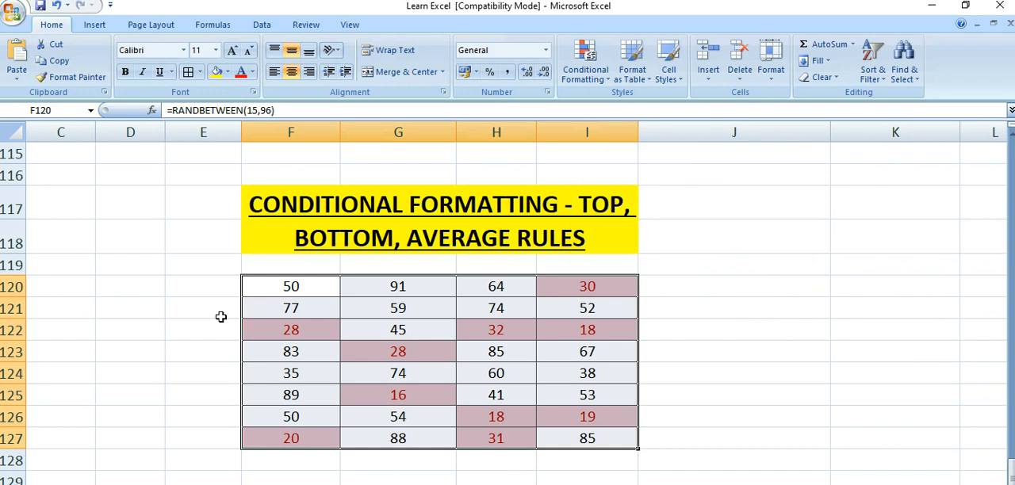
{"action": "left_click", "coordinate": [190, 315]}
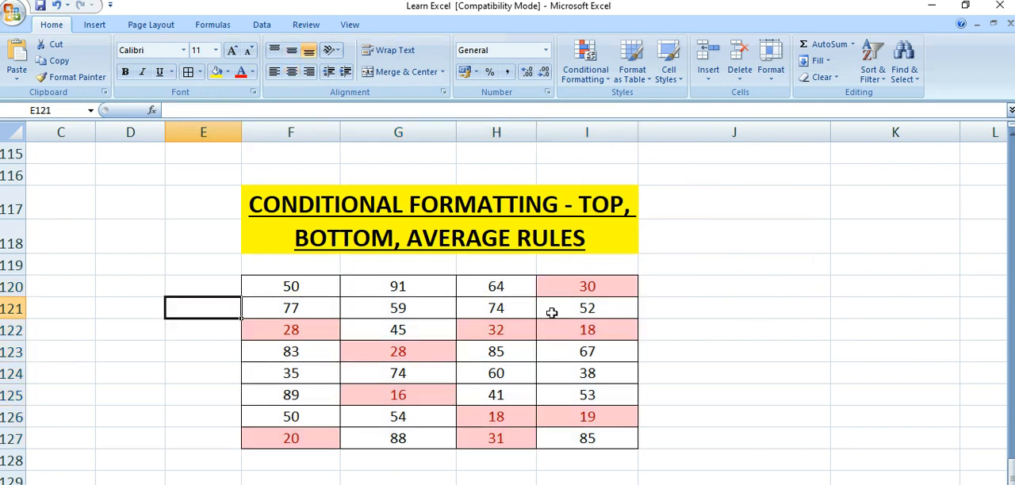
{"action": "left_click", "coordinate": [291, 285]}
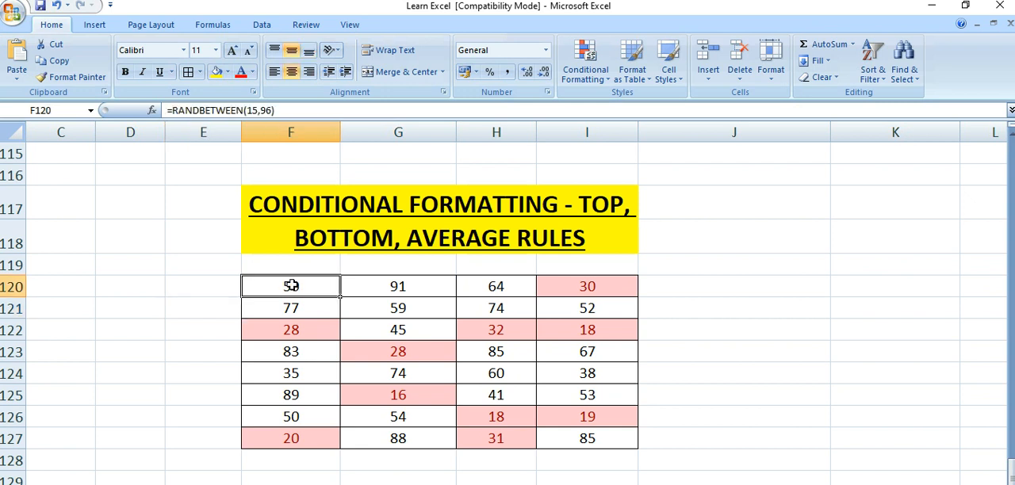
- Remove the bottom 10 items conditional formatting rule from the cells F120:I127
{"action": "left_click_drag", "start_coordinate": [291, 285], "coordinate": [594, 437]}
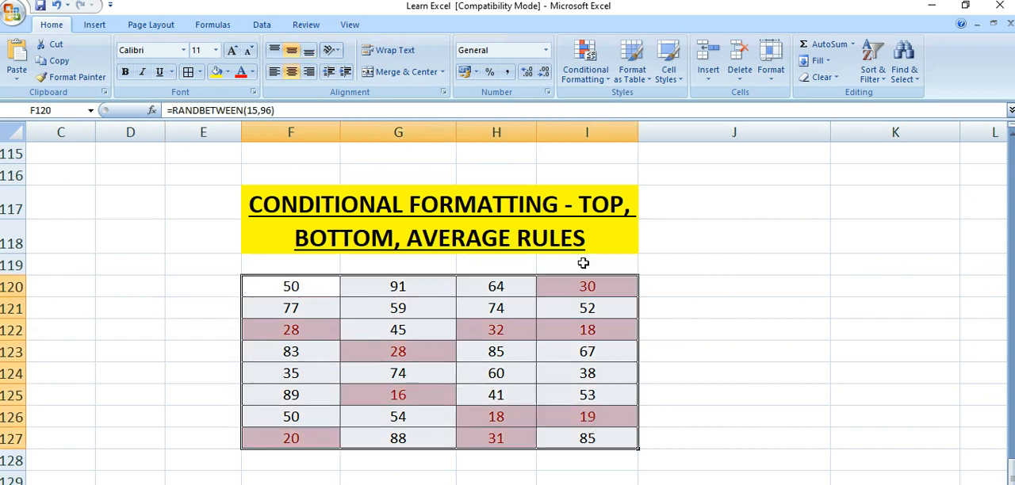
{"action": "left_click", "coordinate": [591, 73]}
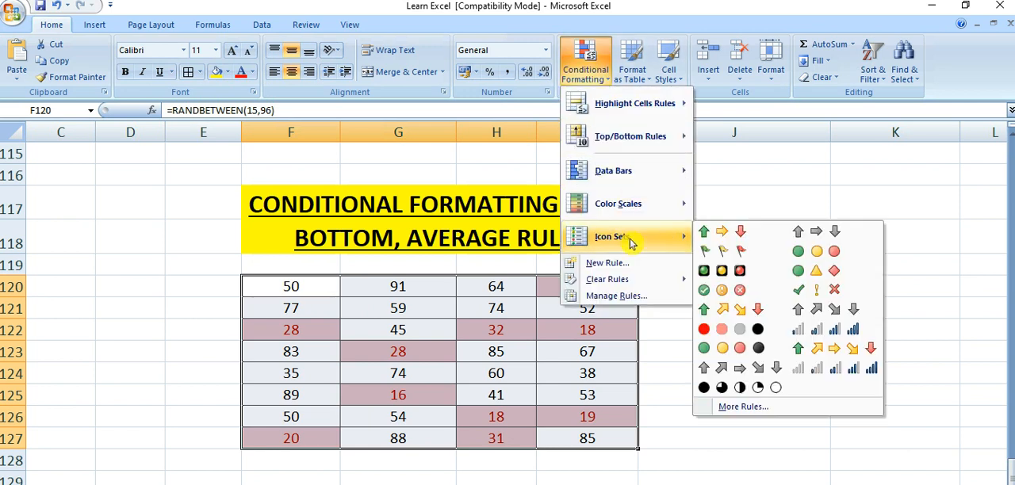
{"action": "mouse_move", "coordinate": [644, 287]}
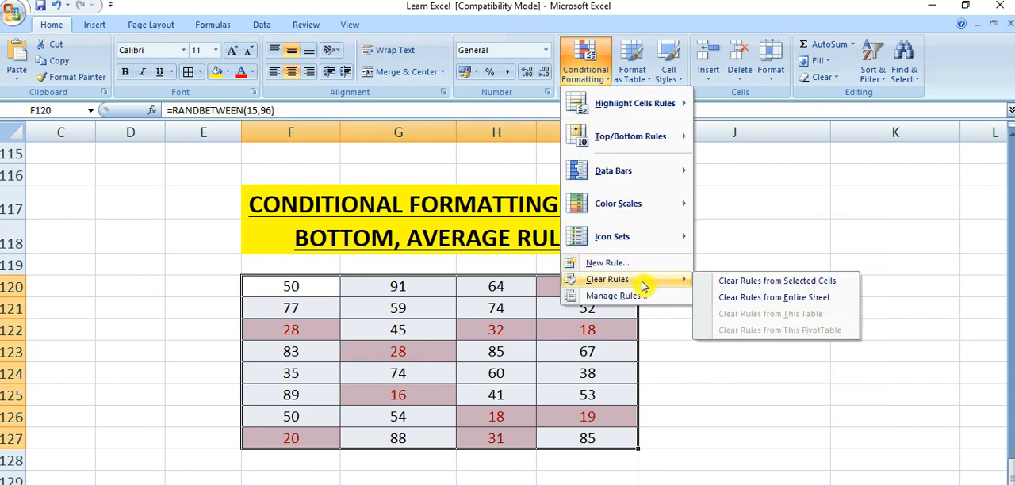
{"action": "left_click", "coordinate": [721, 280]}
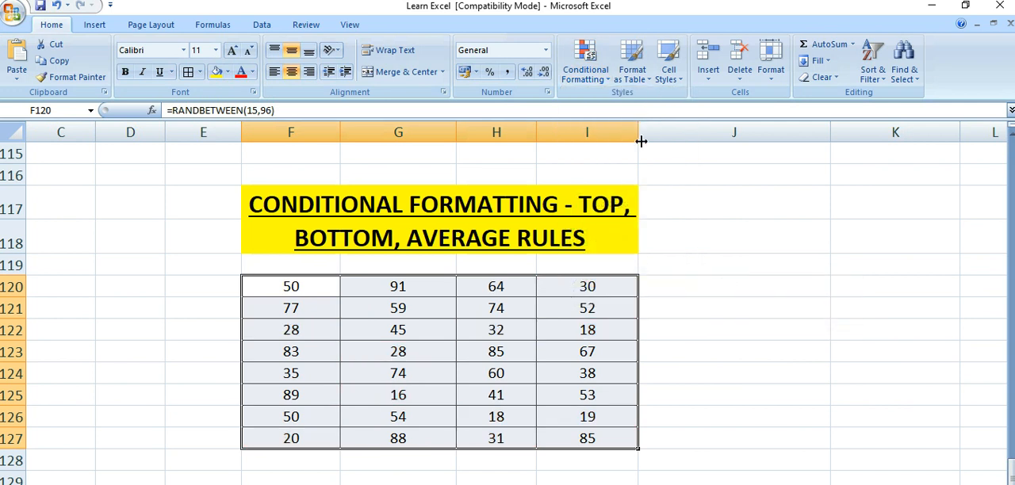
- Highlight the above-average values in F120:I127 with Green Fill with Dark Green Text using conditional formatting
{"action": "left_click", "coordinate": [588, 66]}
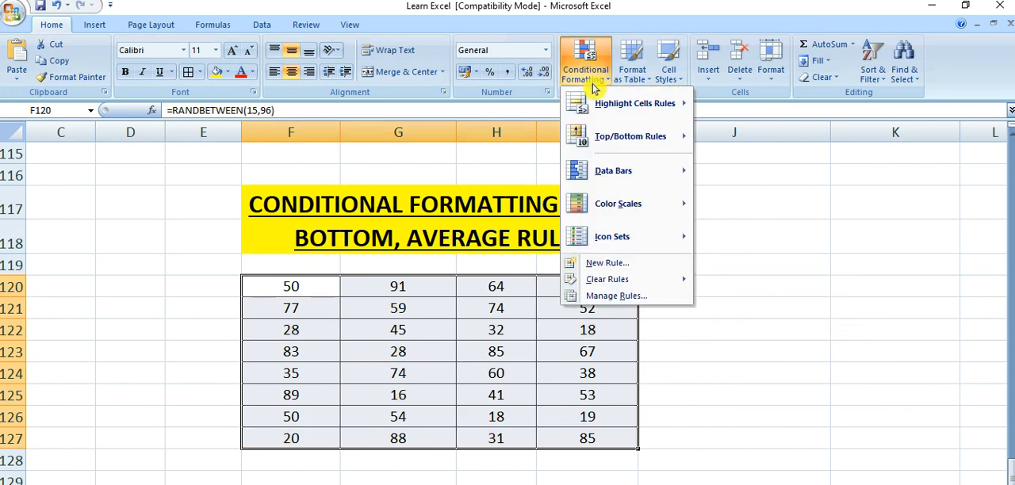
{"action": "mouse_move", "coordinate": [596, 130]}
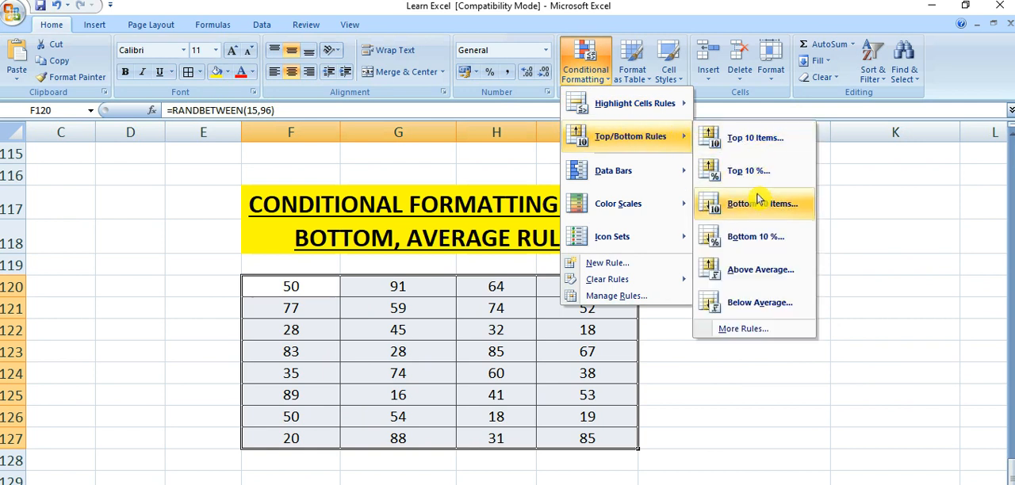
{"action": "left_click", "coordinate": [737, 273]}
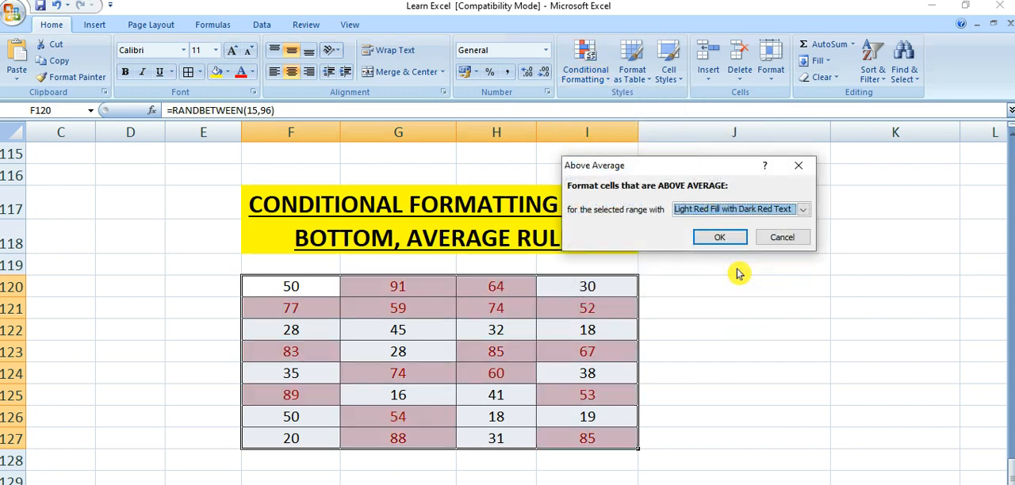
{"action": "left_click", "coordinate": [803, 212]}
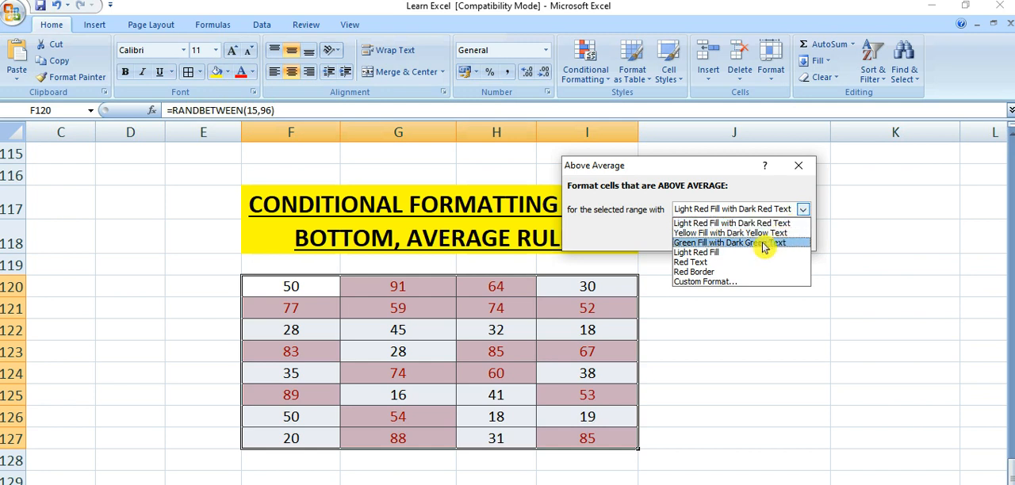
{"action": "left_click", "coordinate": [710, 242]}
{"action": "left_click", "coordinate": [734, 239]}
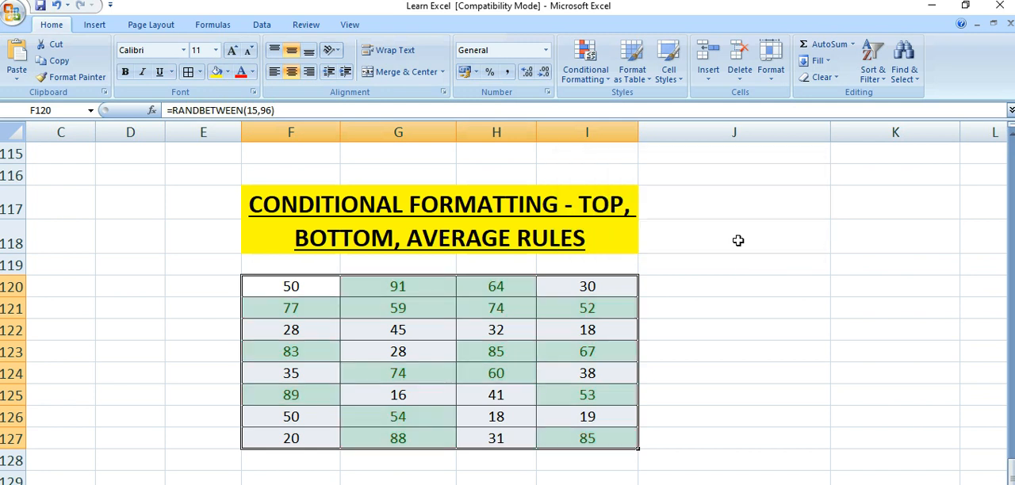
{"action": "left_click", "coordinate": [203, 312]}
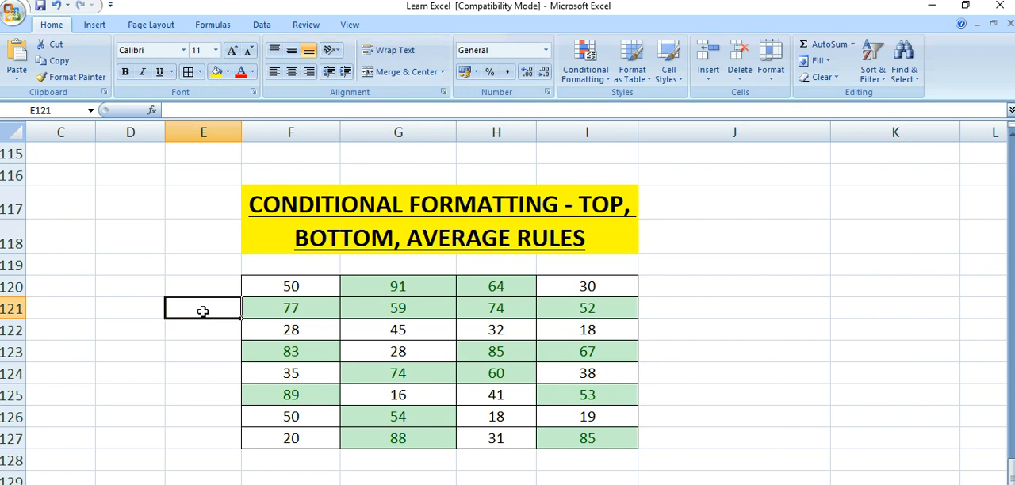
- Select F120:I127 and clear its above-average conditional formatting rule
{"action": "left_click", "coordinate": [290, 286]}
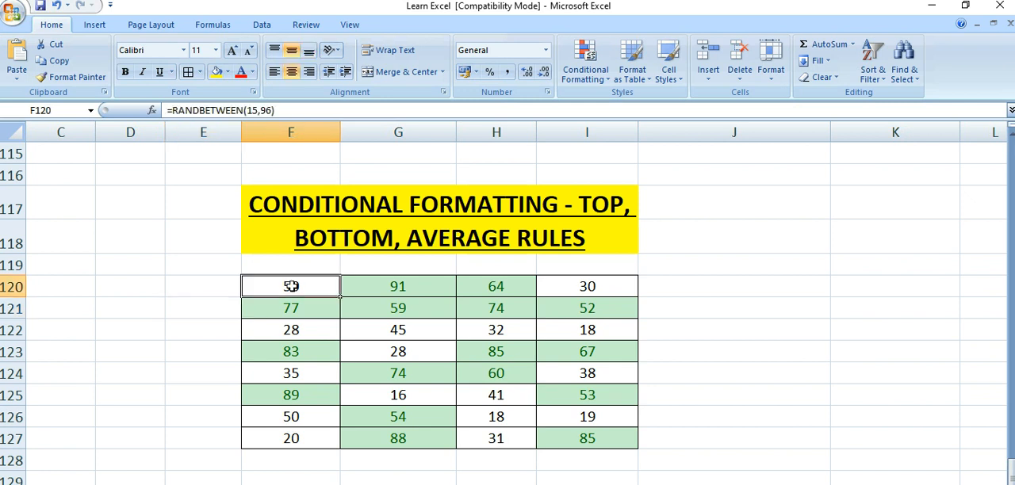
{"action": "left_click_drag", "start_coordinate": [291, 286], "coordinate": [636, 443]}
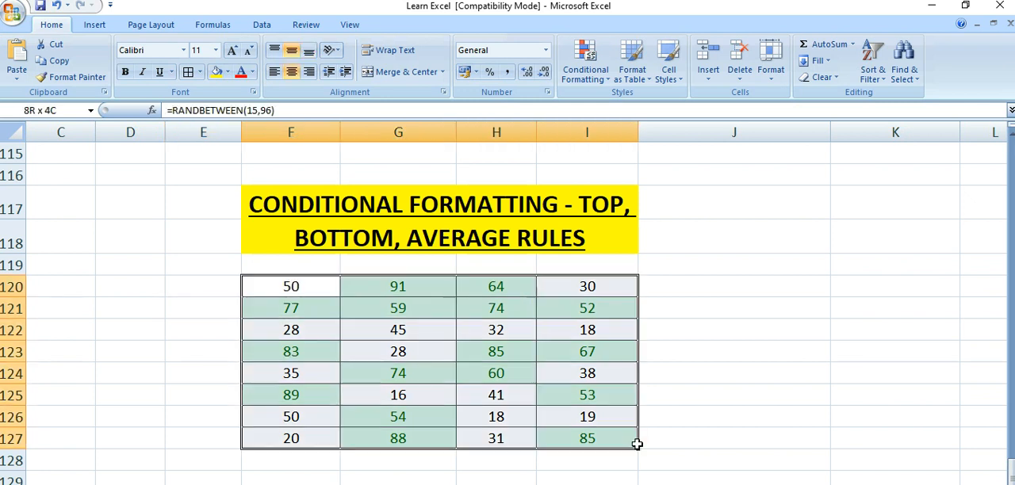
{"action": "left_click", "coordinate": [586, 73]}
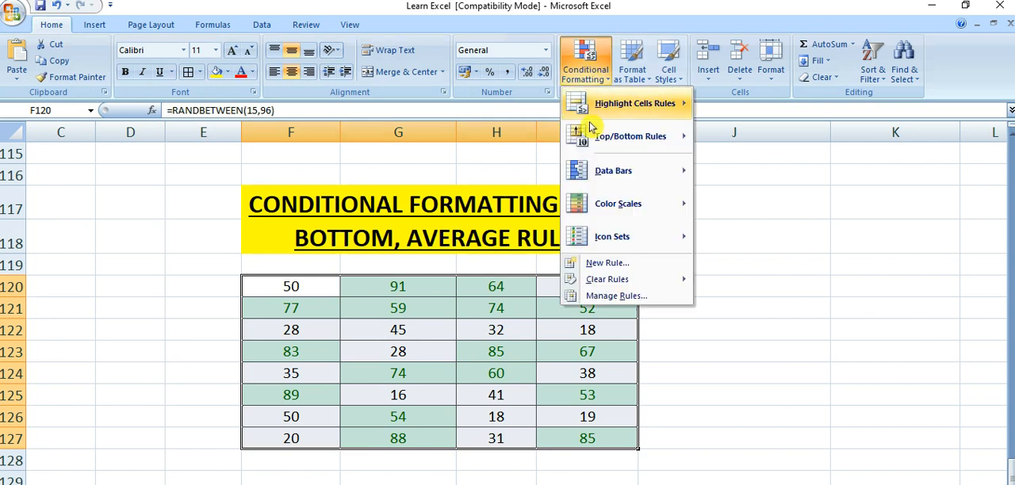
{"action": "mouse_move", "coordinate": [623, 287]}
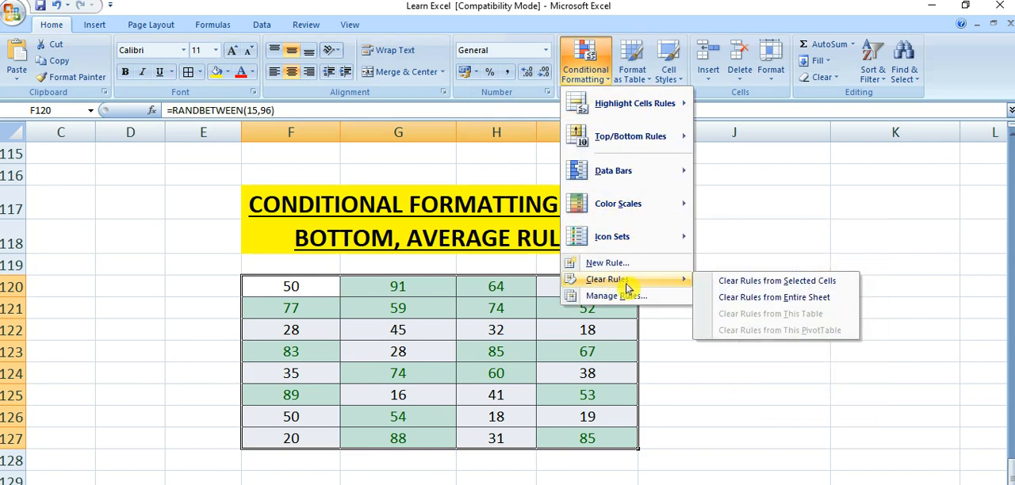
{"action": "left_click", "coordinate": [717, 281]}
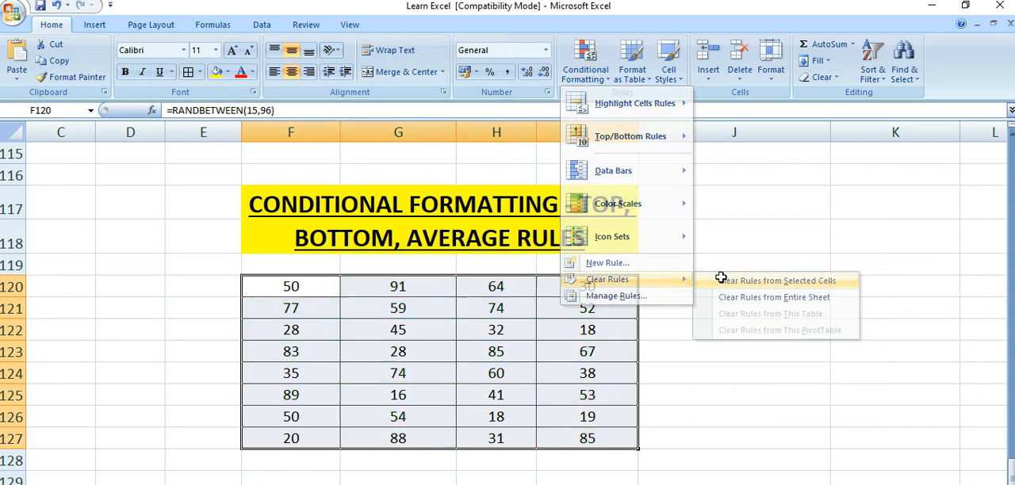
- Highlight the below-average values in F120:I127 with Light Red Fill with Dark Red Text using conditional formatting
{"action": "left_click", "coordinate": [581, 79]}
{"action": "mouse_move", "coordinate": [608, 137]}
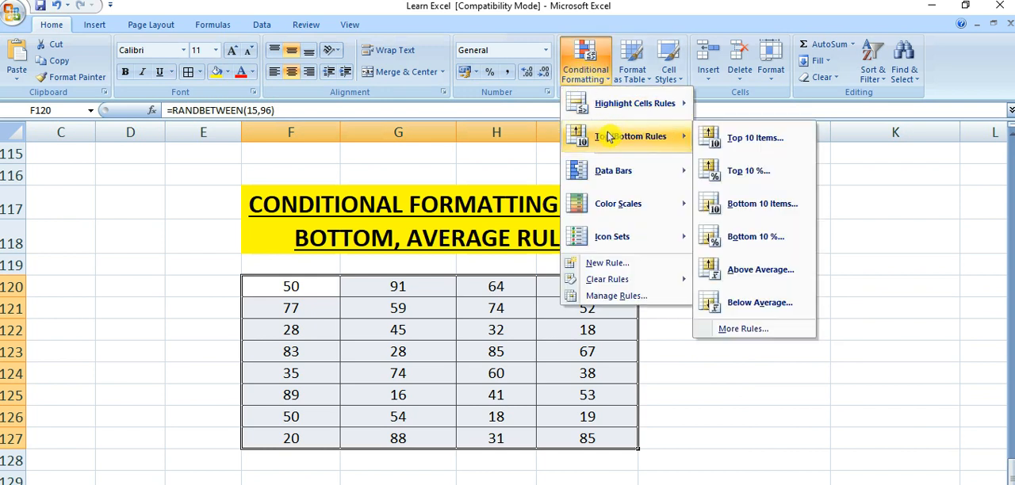
{"action": "left_click", "coordinate": [735, 309]}
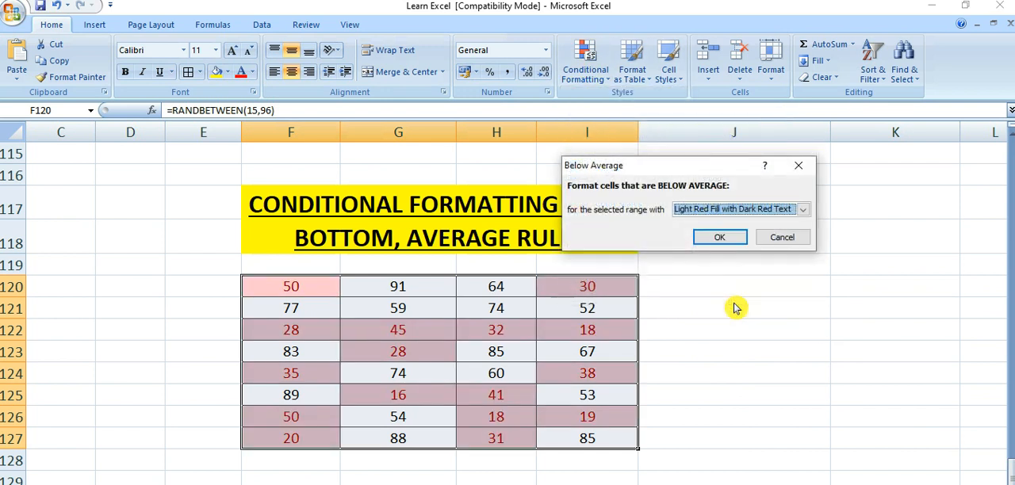
{"action": "left_click", "coordinate": [719, 237]}
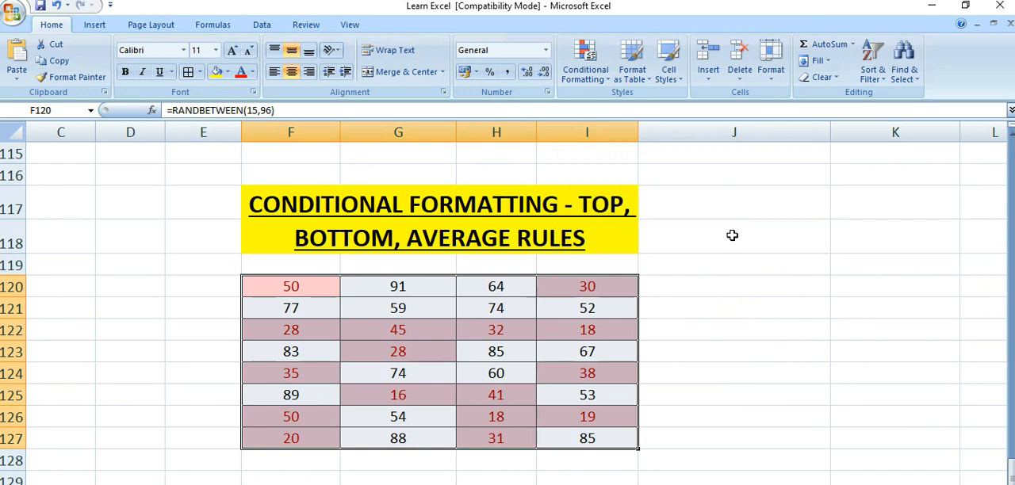
{"action": "left_click", "coordinate": [232, 307]}
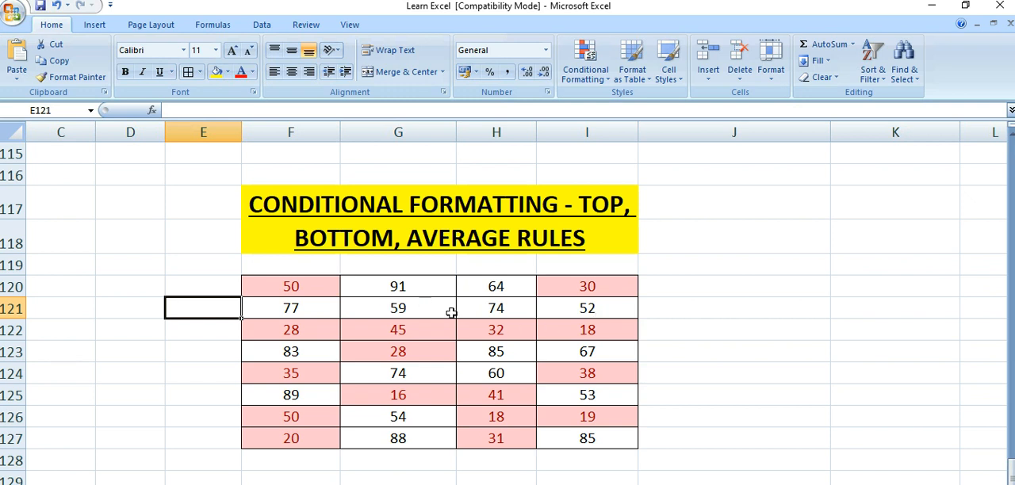
{"action": "left_click", "coordinate": [682, 412]}
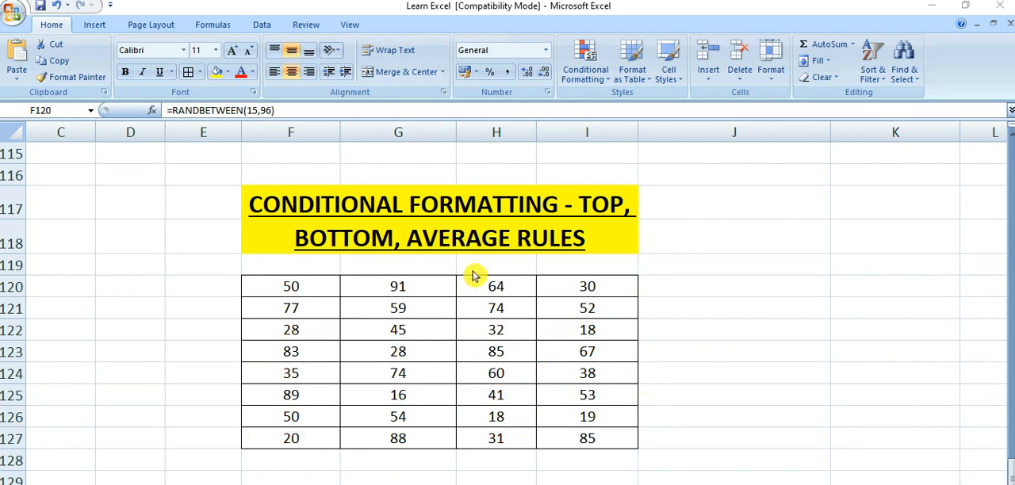
- Highlight the top 10% of values in F120:I127 with Green Fill with Dark Green Text using conditional formatting
{"action": "key", "text": "ctrl+a"}
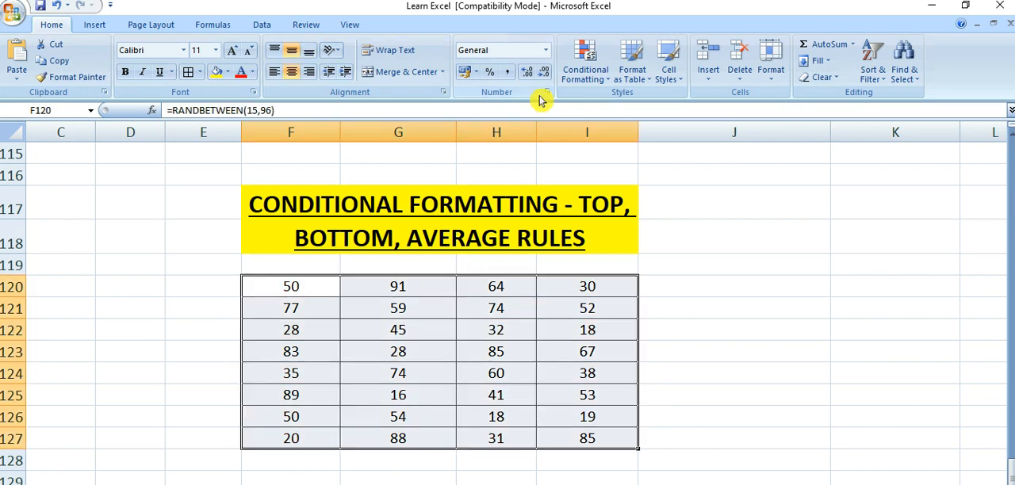
{"action": "left_click", "coordinate": [593, 71]}
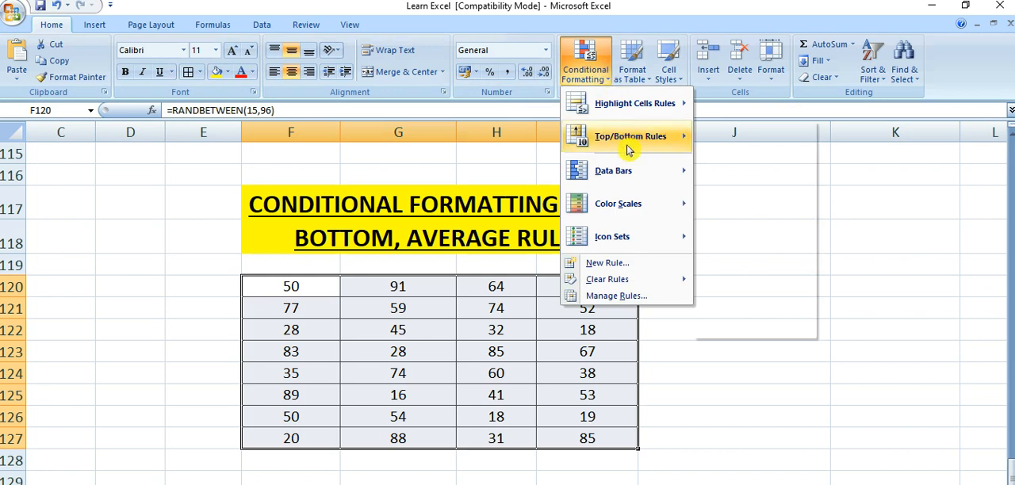
{"action": "mouse_move", "coordinate": [627, 141]}
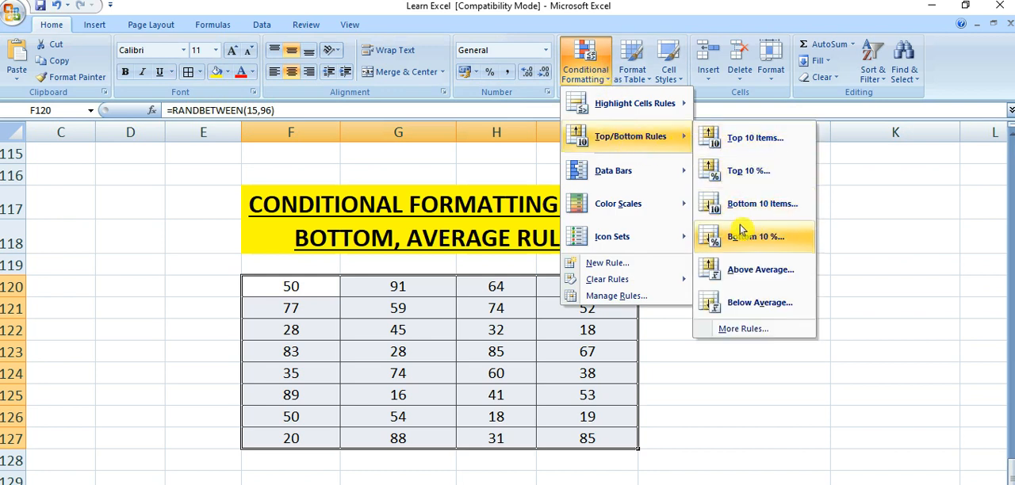
{"action": "left_click", "coordinate": [751, 171]}
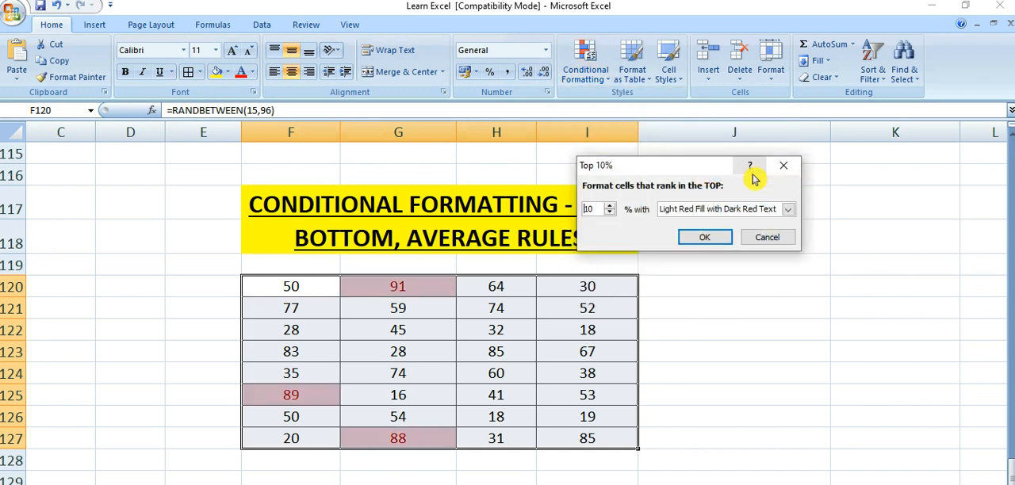
{"action": "left_click", "coordinate": [787, 209]}
{"action": "left_click", "coordinate": [753, 244]}
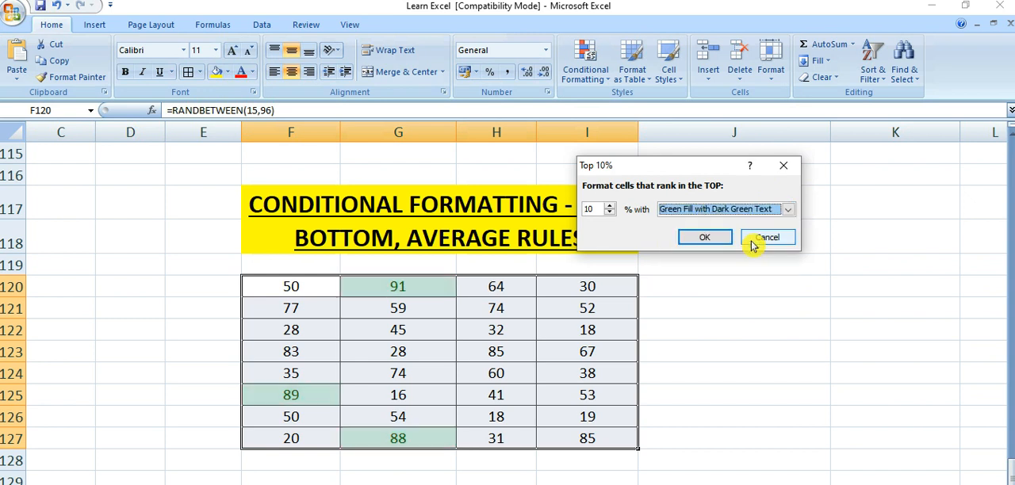
{"action": "left_click", "coordinate": [713, 236]}
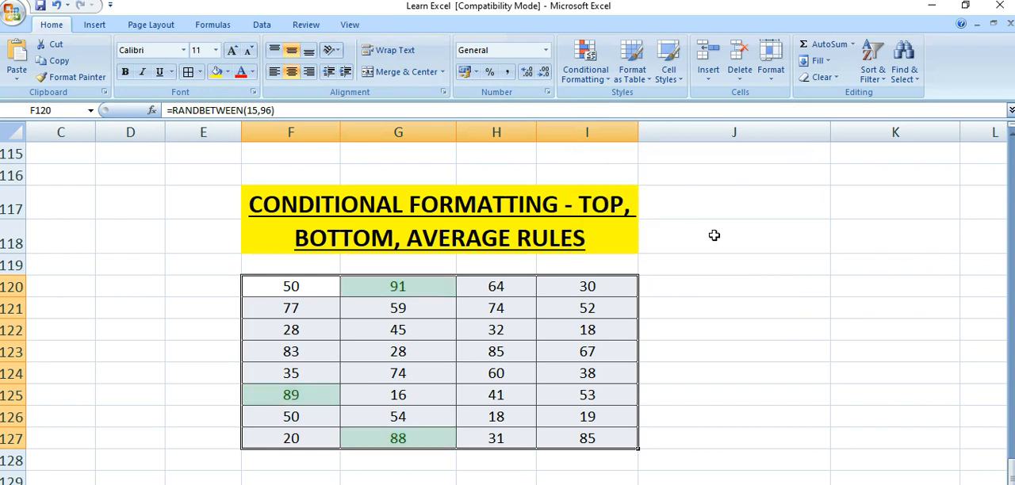
{"action": "left_click", "coordinate": [211, 343]}
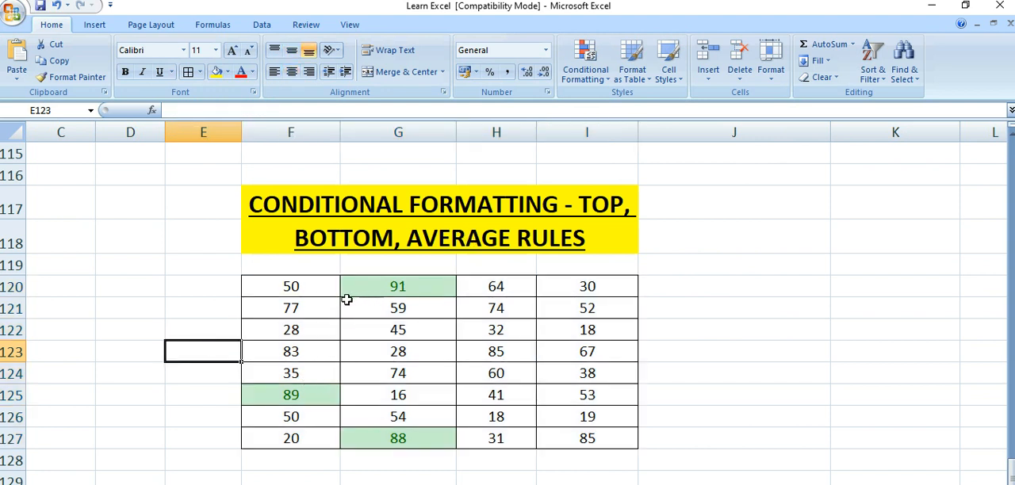
- Bring up the available top/bottom conditional formatting rules
{"action": "left_click", "coordinate": [211, 291]}
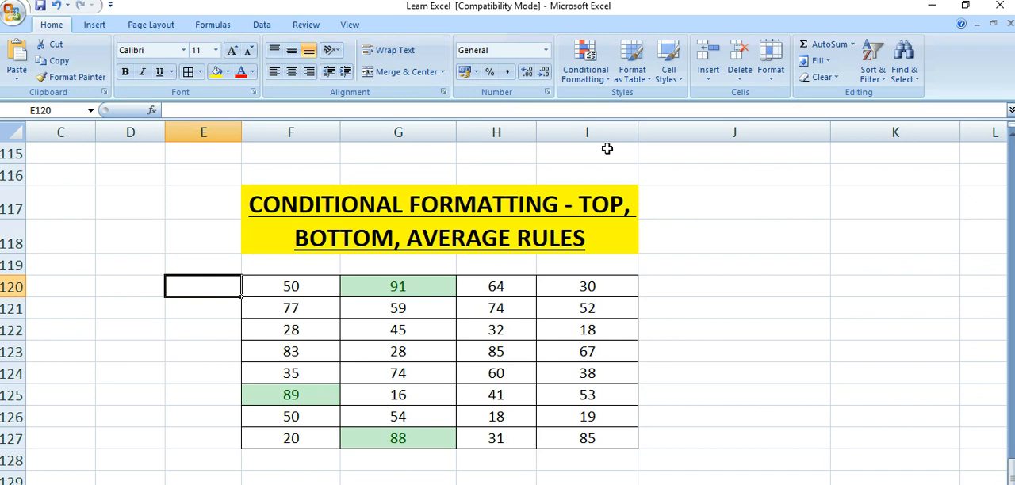
{"action": "left_click", "coordinate": [600, 84]}
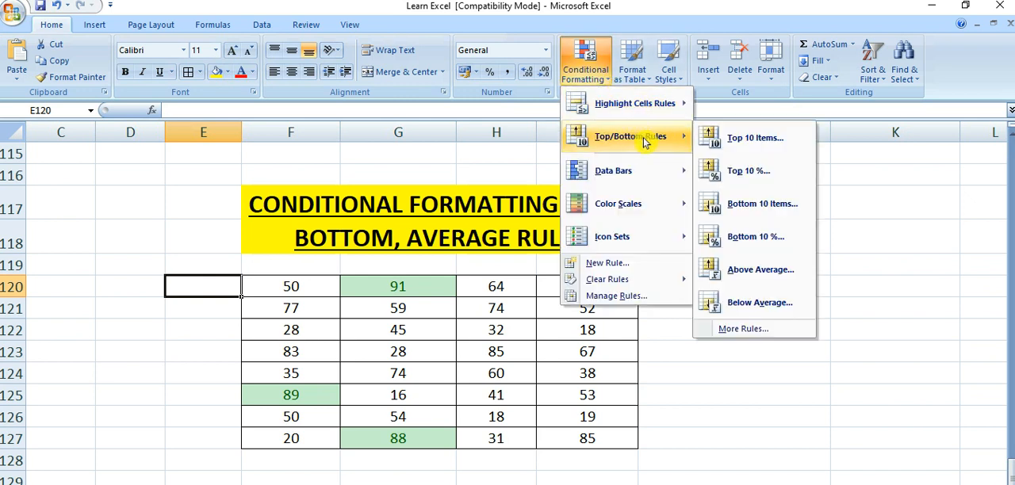